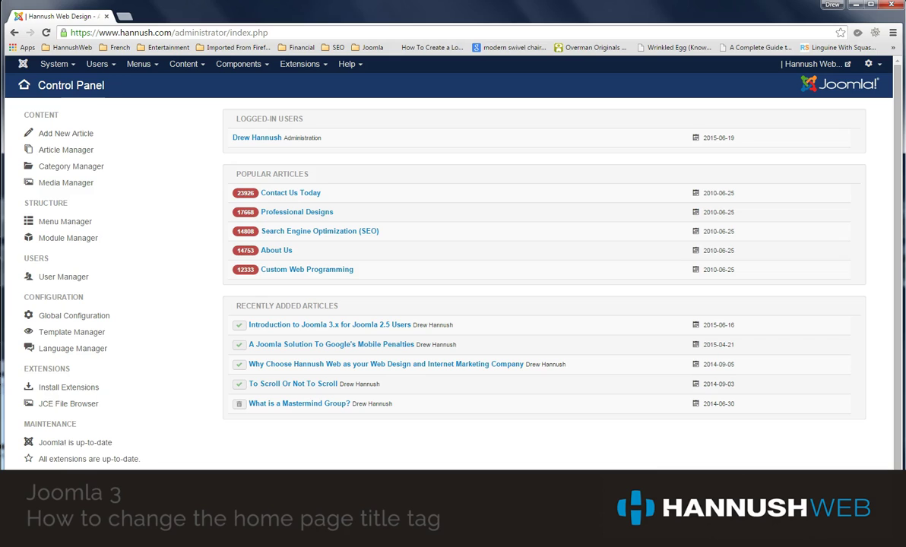
Step: Open the live website hannush.com in a new browser tab
{"action": "left_click", "coordinate": [123, 15]}
{"action": "type", "text": "hannush.com"}
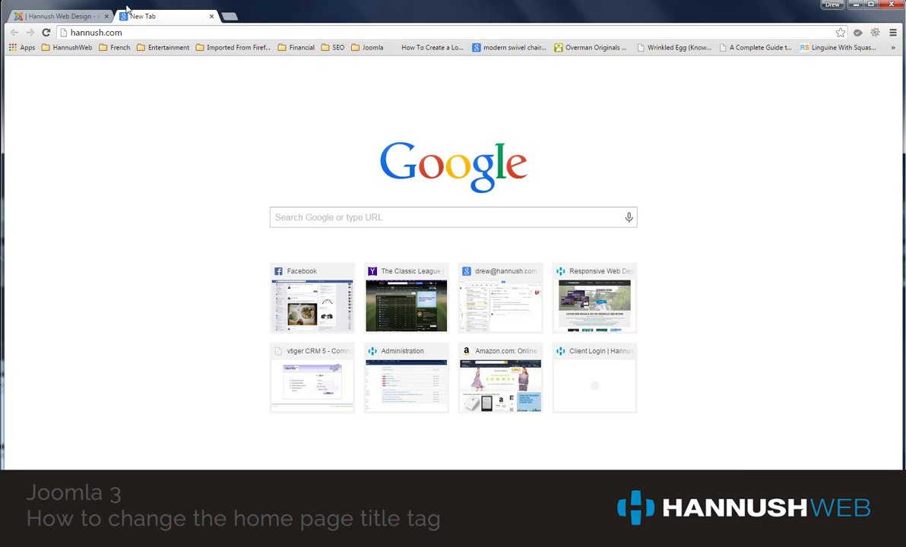
{"action": "key", "text": "Return"}
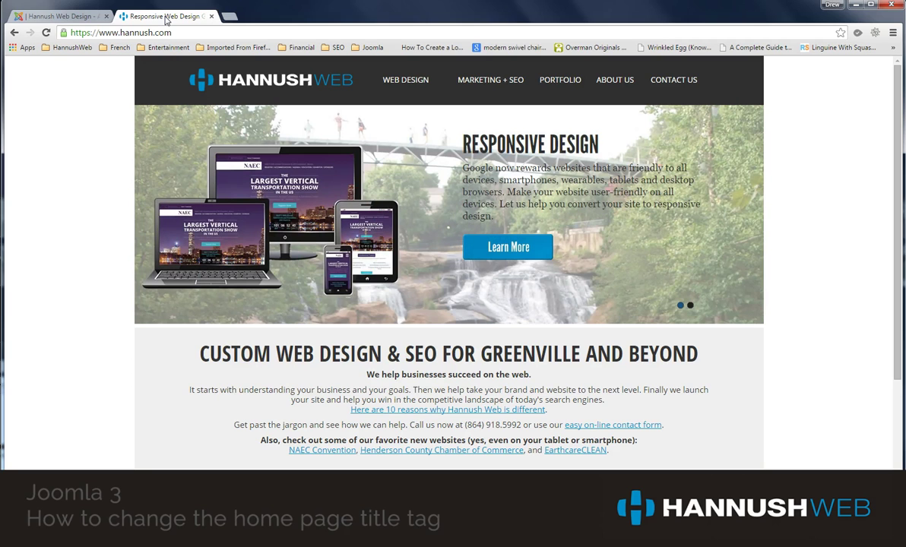
Step: Search Google for "hannush web" in another new tab and compare the site's listing with the live home page's browser title
{"action": "left_click", "coordinate": [229, 16]}
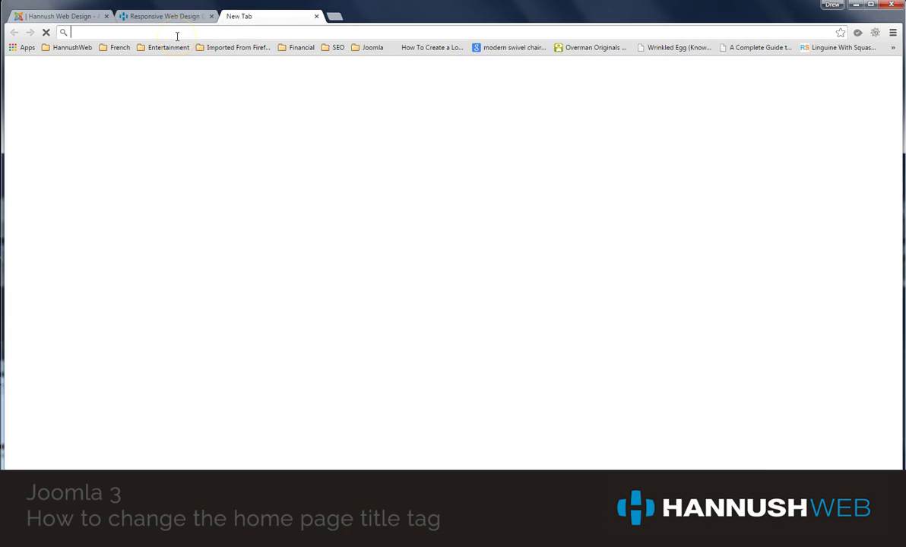
{"action": "type", "text": "hannush web"}
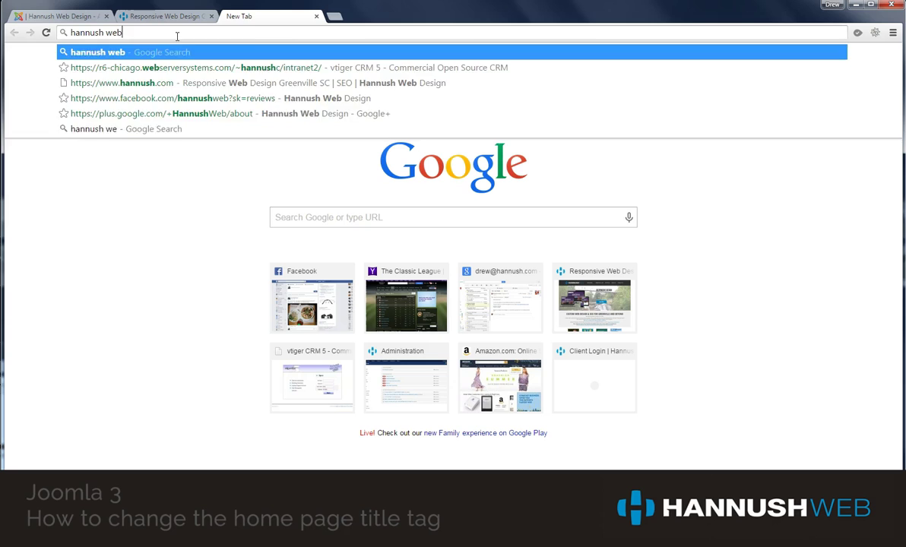
{"action": "key", "text": "Return"}
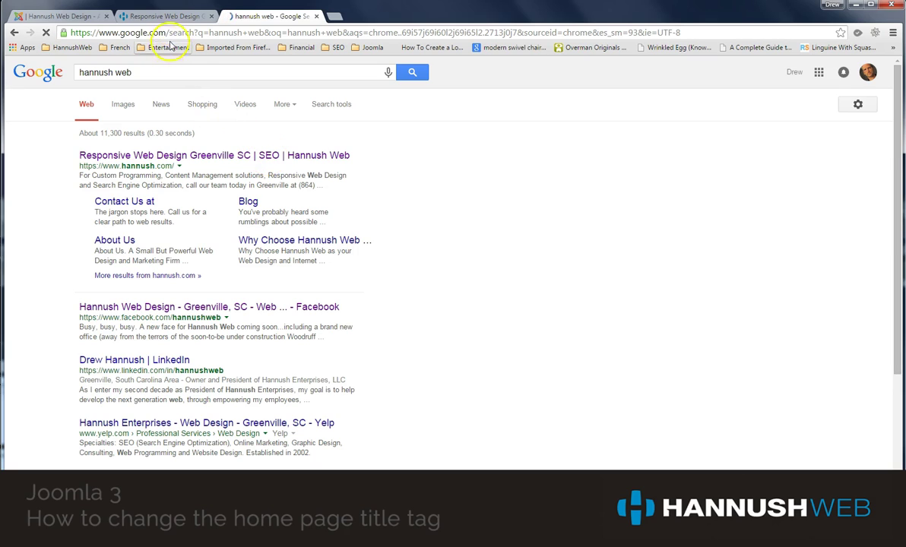
{"action": "left_click", "coordinate": [166, 17]}
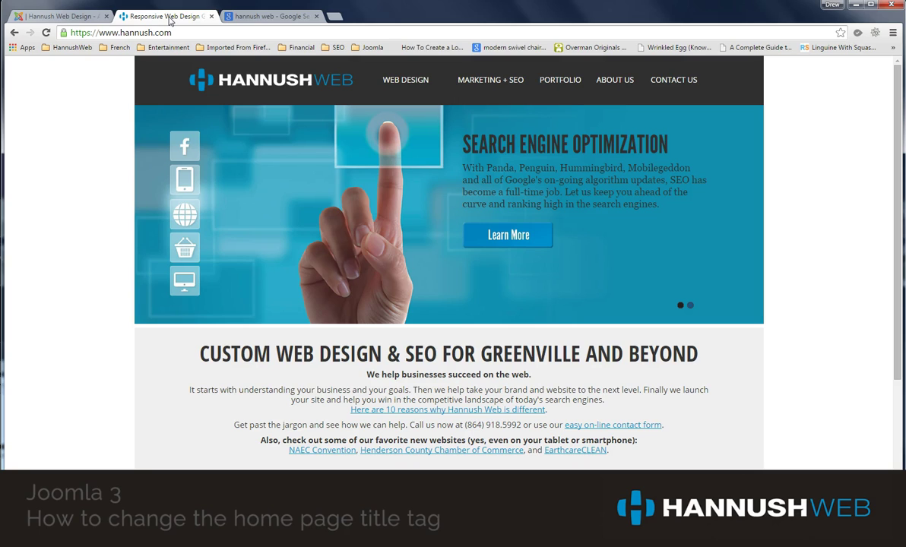
{"action": "left_click", "coordinate": [167, 20]}
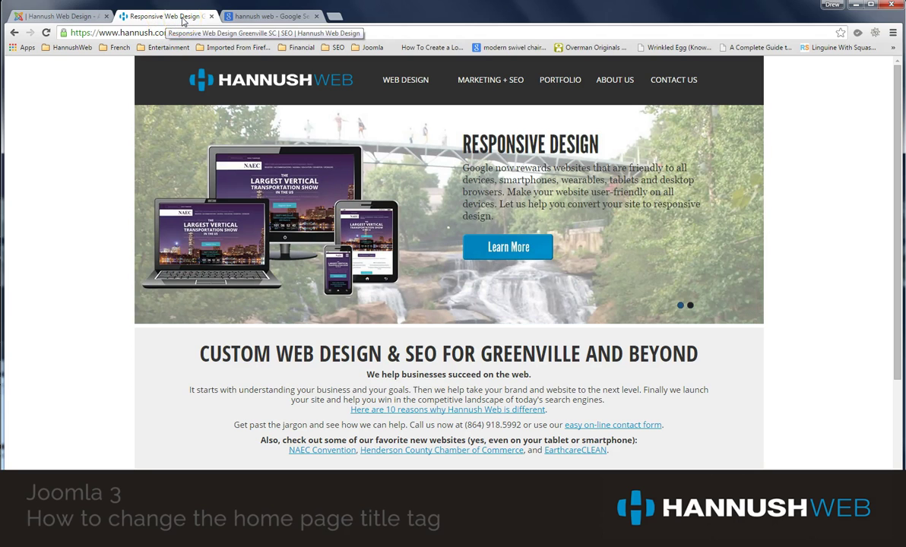
Step: Open Joomla's Global Configuration and examine the Site Name value in the site settings
{"action": "left_click", "coordinate": [68, 16]}
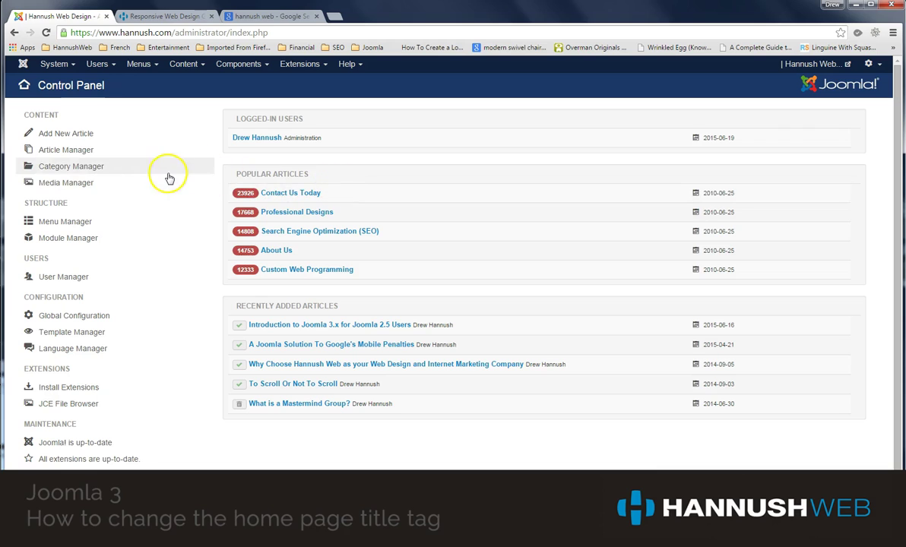
{"action": "left_click", "coordinate": [57, 66]}
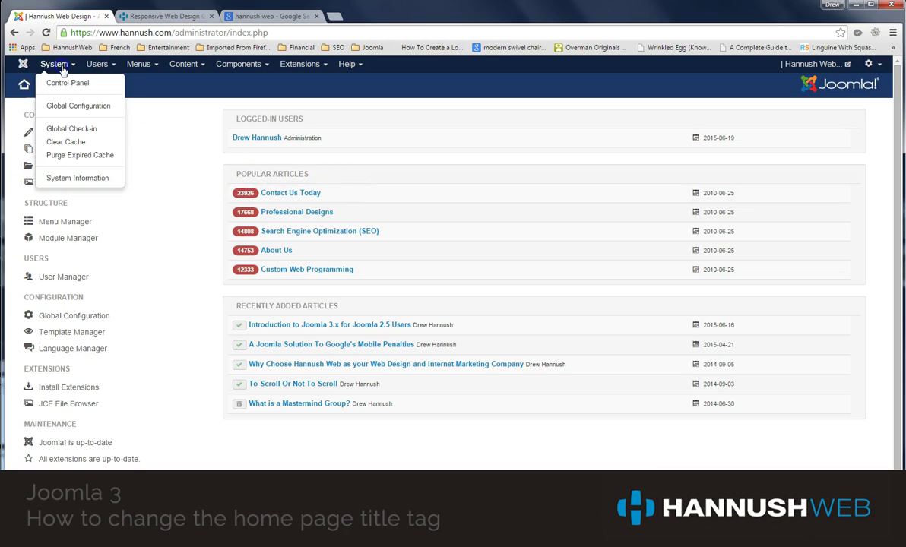
{"action": "left_click", "coordinate": [68, 108]}
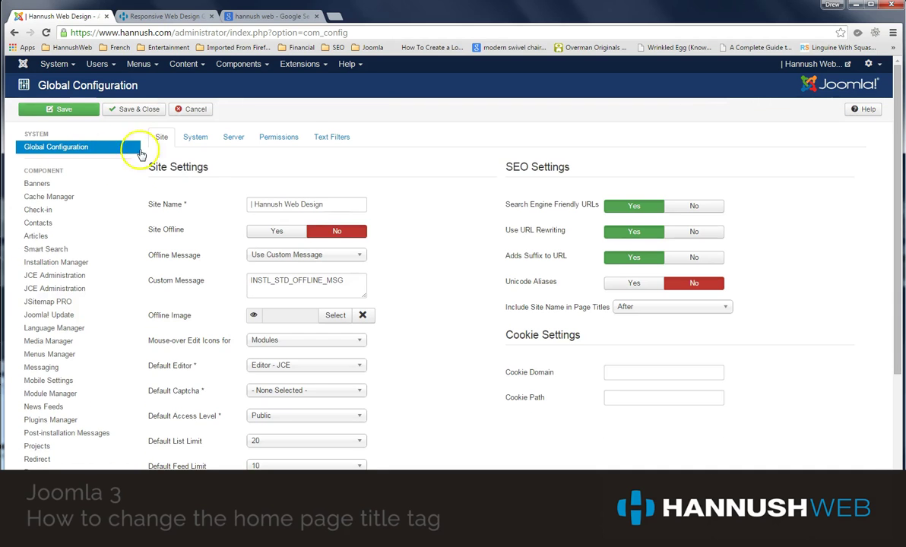
{"action": "left_click_drag", "start_coordinate": [331, 204], "coordinate": [246, 204]}
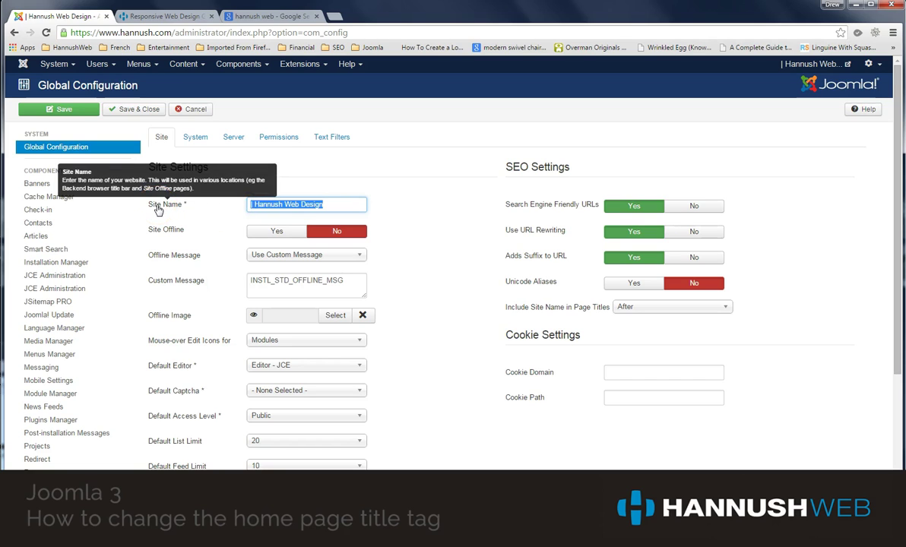
{"action": "left_click", "coordinate": [245, 211]}
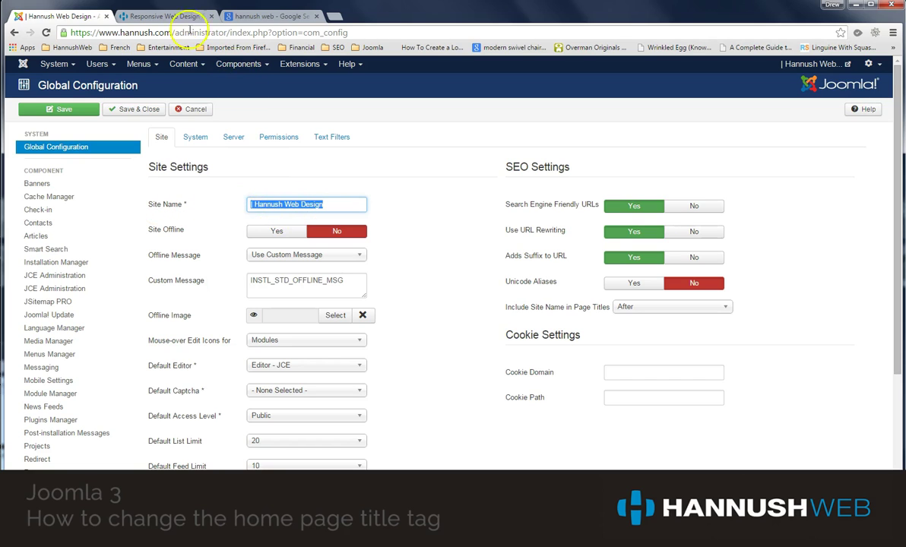
Step: Compare the live home page's full browser title with the Site Name in Global Configuration
{"action": "left_click", "coordinate": [169, 17]}
{"action": "left_click", "coordinate": [177, 20]}
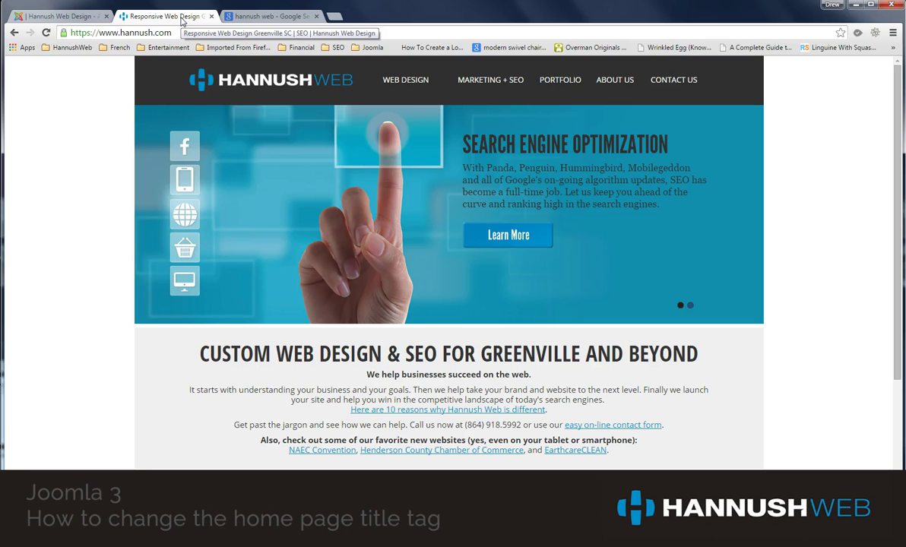
{"action": "left_click", "coordinate": [75, 18]}
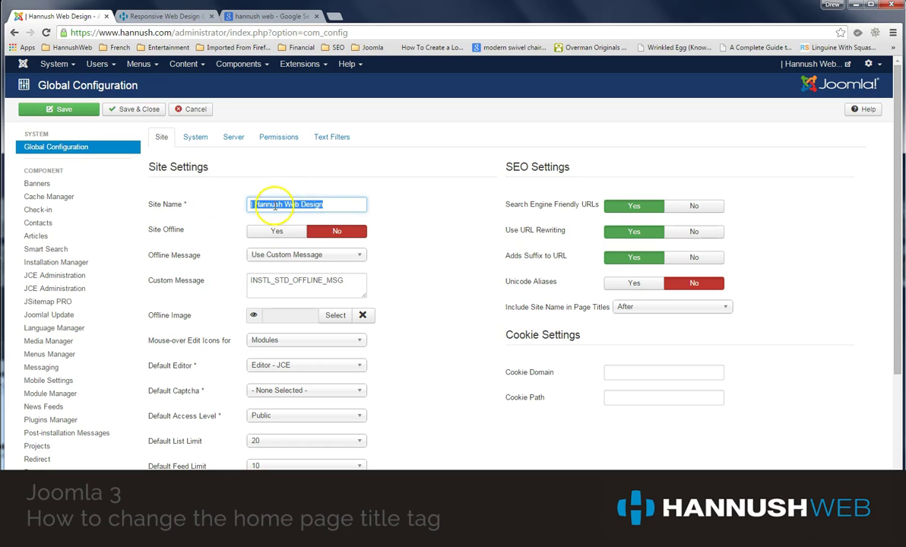
Step: Open the live site's Marketing + SEO page and compare its browser title with the configured Site Name
{"action": "left_click", "coordinate": [152, 16]}
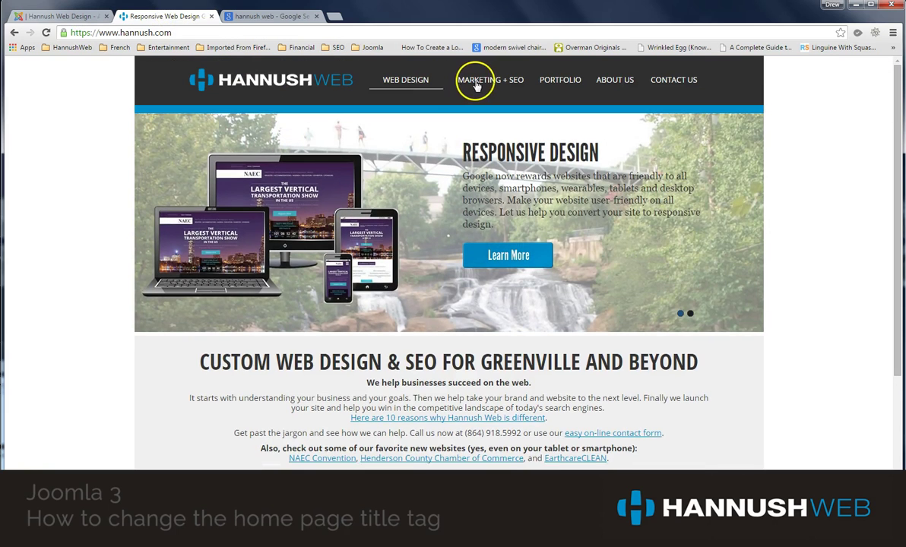
{"action": "left_click", "coordinate": [479, 84]}
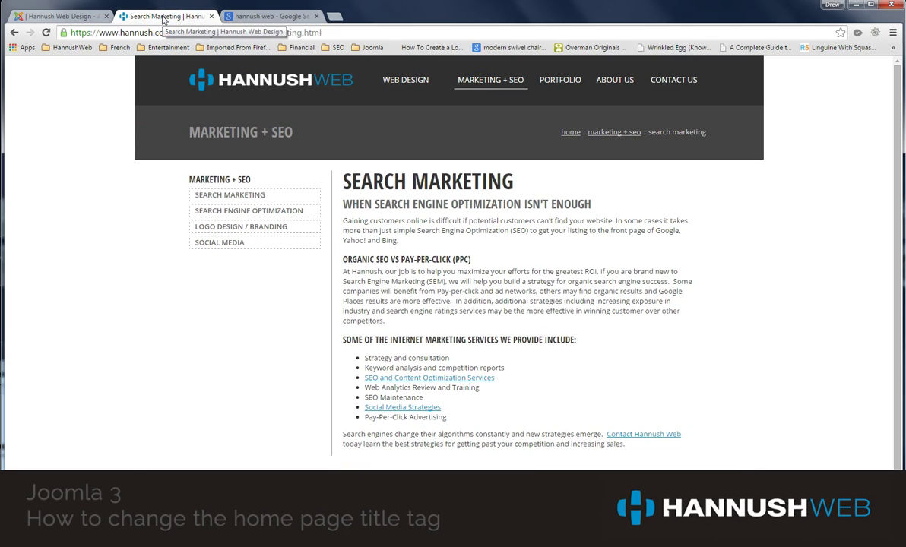
{"action": "left_click", "coordinate": [80, 16]}
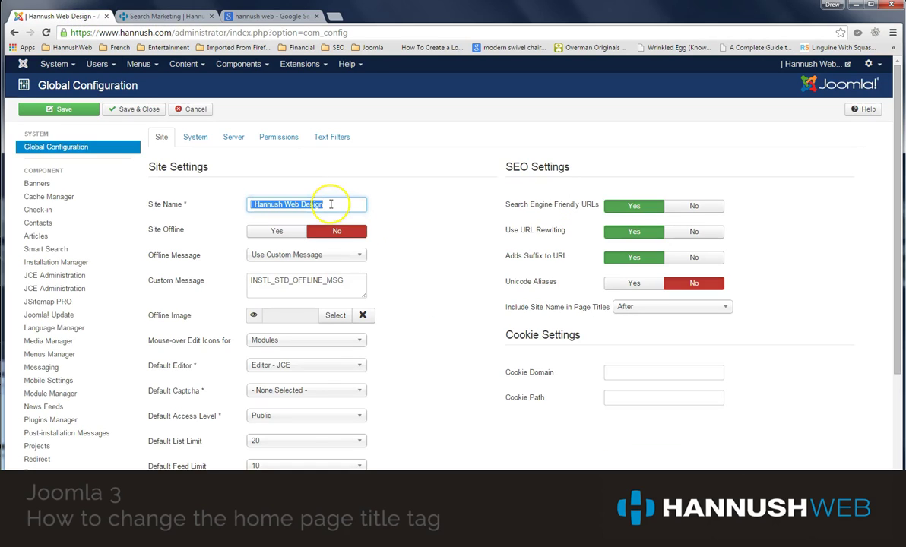
Step: Return the live site to its home page and close Global Configuration without saving
{"action": "left_click", "coordinate": [179, 17]}
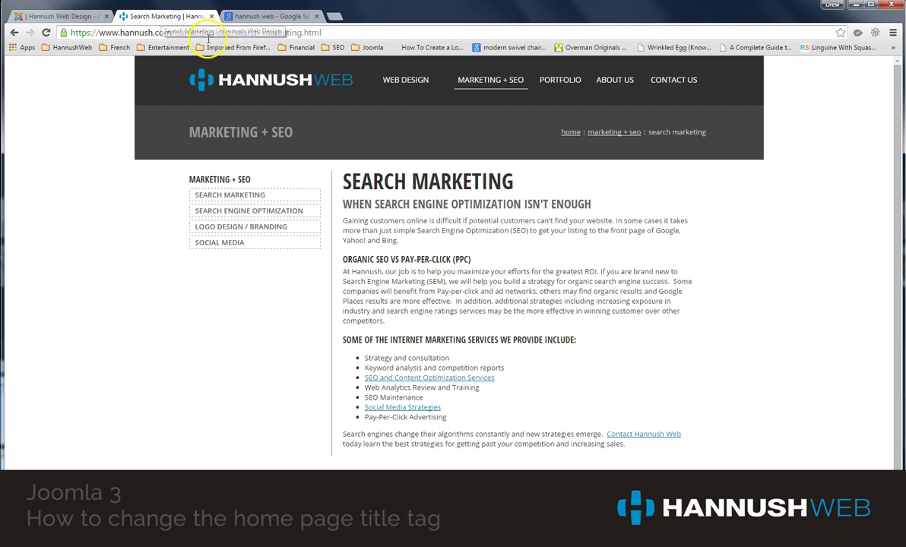
{"action": "left_click", "coordinate": [277, 78]}
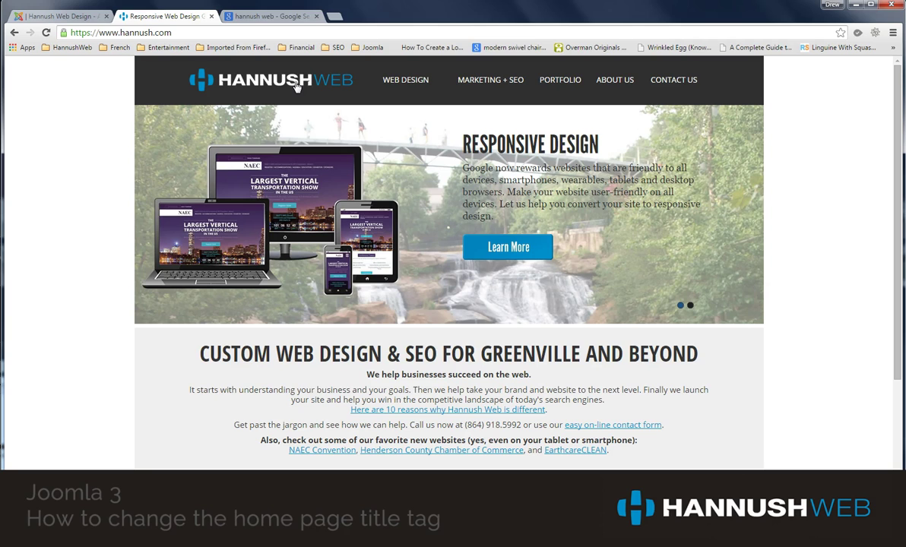
{"action": "left_click", "coordinate": [61, 16]}
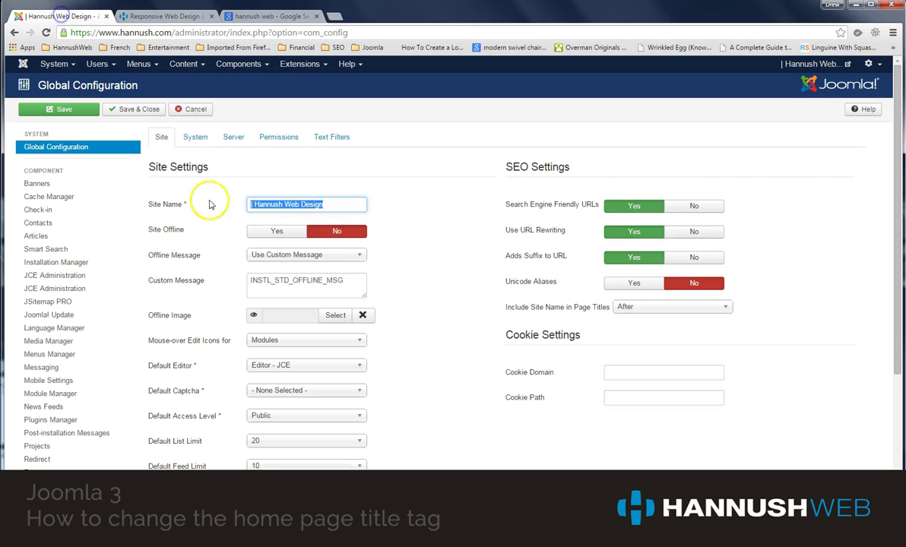
{"action": "left_click", "coordinate": [183, 109]}
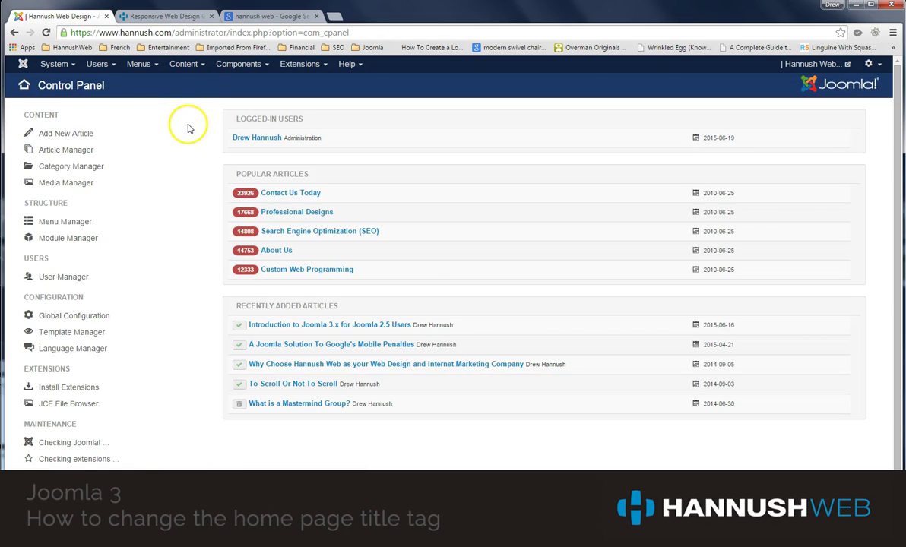
Step: Open the item list of the Hidden Menu, the menu marked with the home icon
{"action": "left_click", "coordinate": [141, 69]}
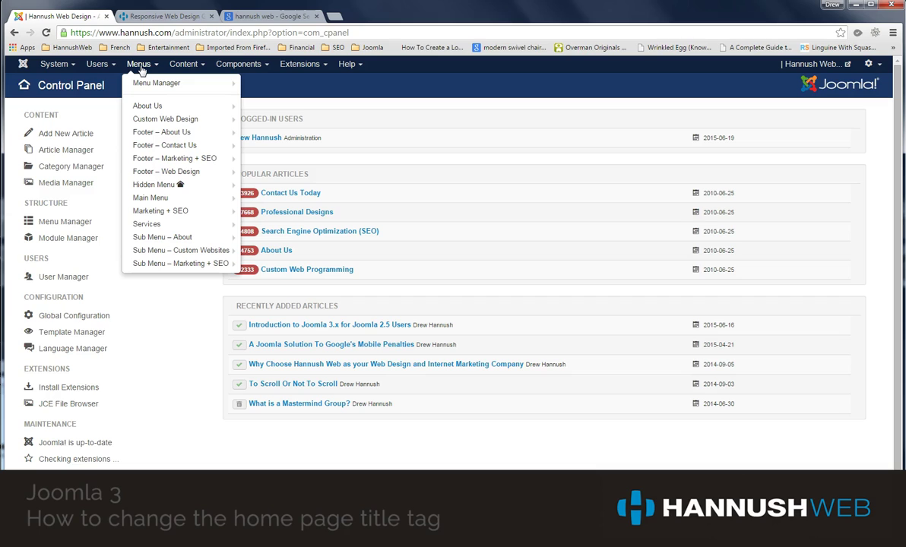
{"action": "left_click", "coordinate": [183, 64]}
{"action": "mouse_move", "coordinate": [181, 85]}
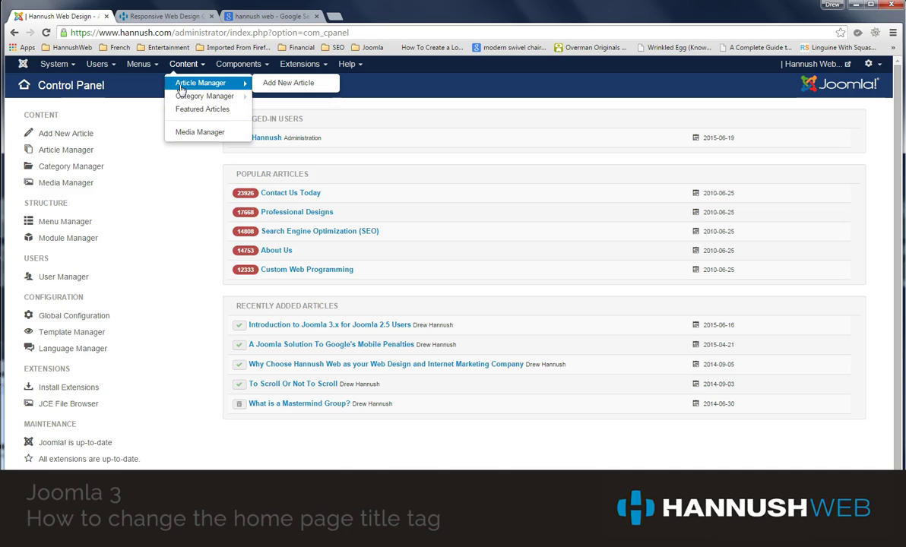
{"action": "left_click", "coordinate": [138, 67]}
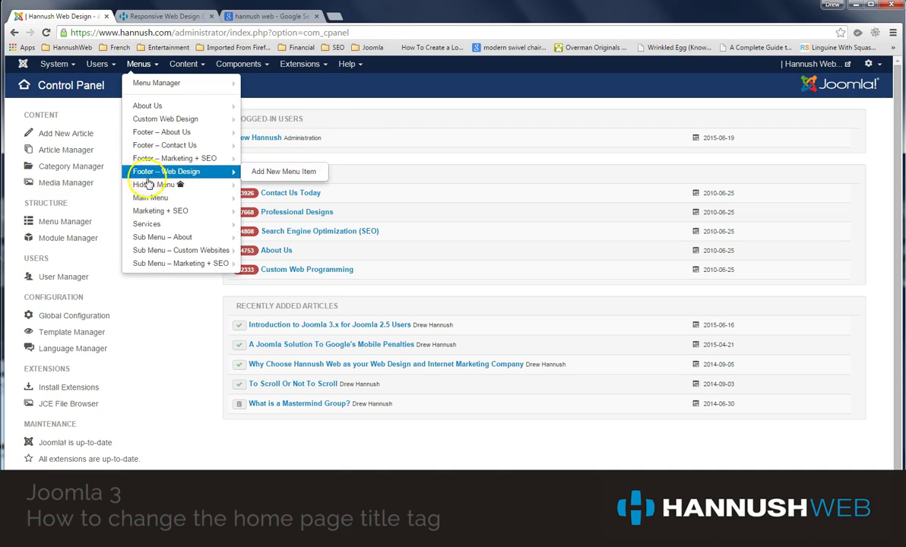
{"action": "mouse_move", "coordinate": [181, 185]}
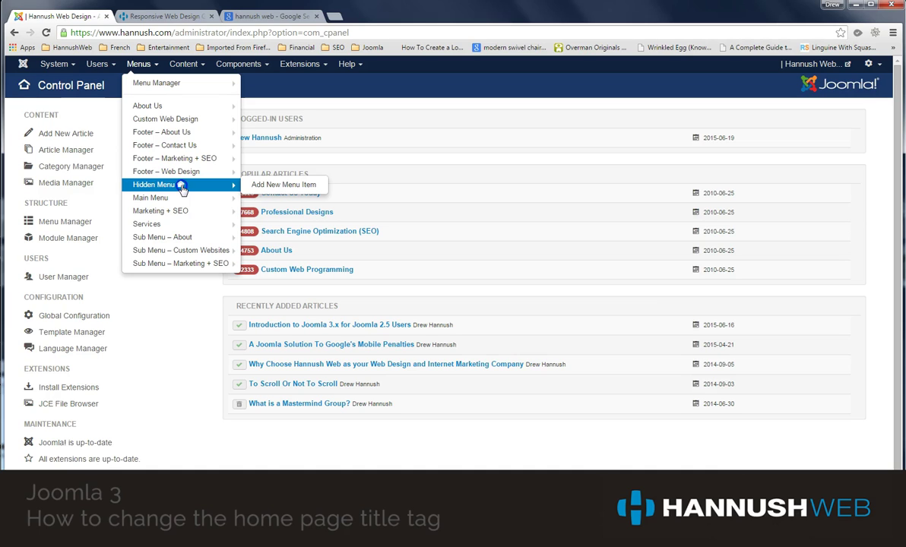
{"action": "left_click", "coordinate": [181, 185]}
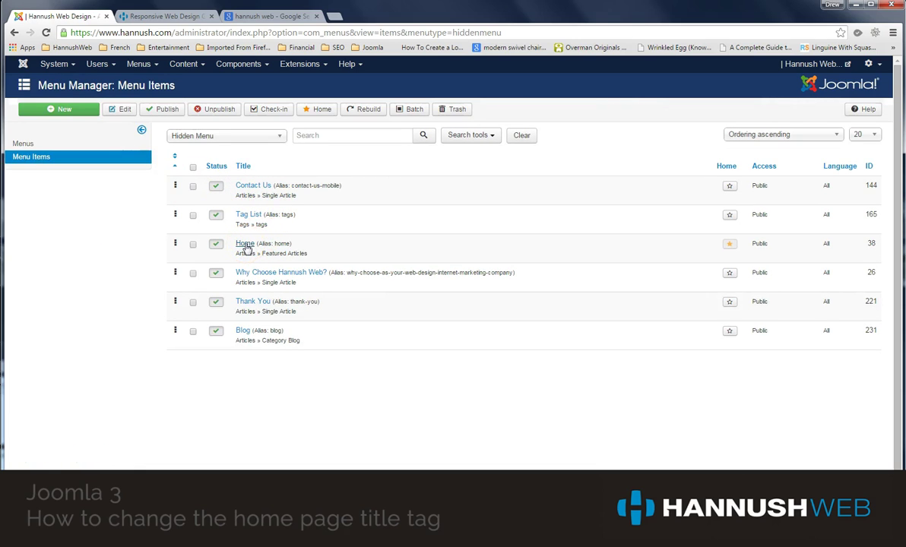
Step: Open the Home menu item for editing and select the Browser Page Title text in its page display settings
{"action": "left_click", "coordinate": [245, 244]}
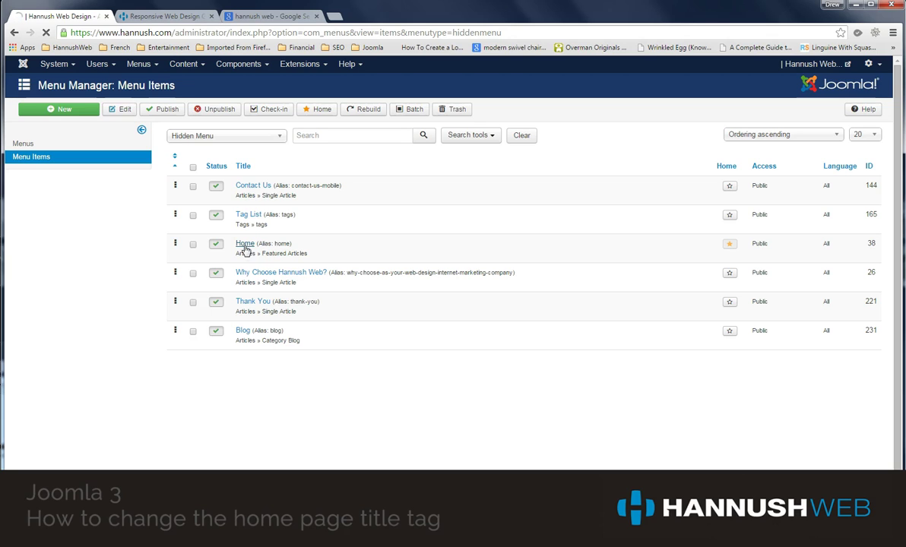
{"action": "left_click", "coordinate": [246, 244]}
{"action": "left_click", "coordinate": [244, 245]}
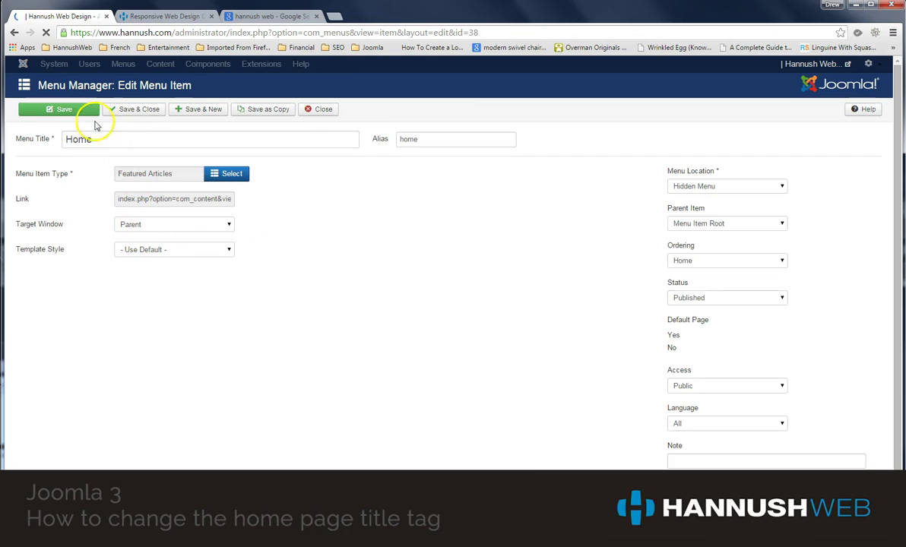
{"action": "double_click", "coordinate": [97, 139]}
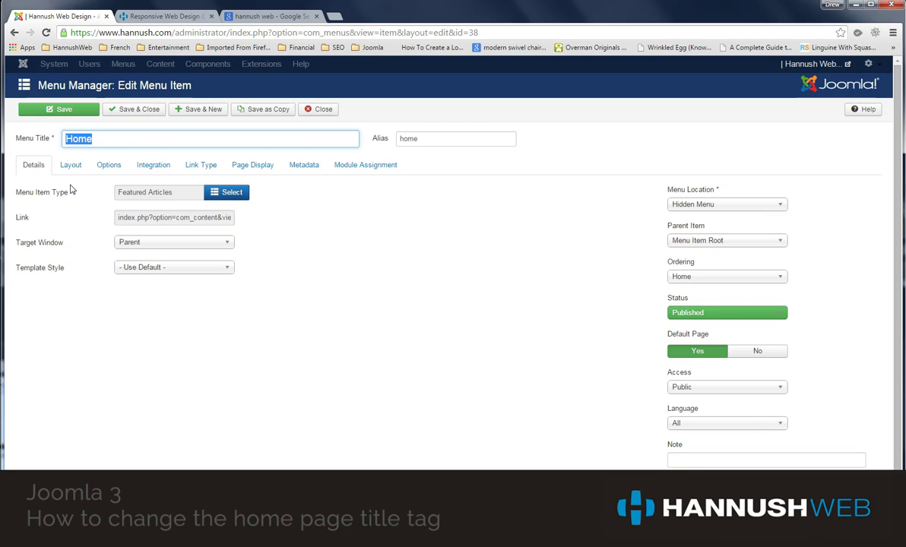
{"action": "left_click", "coordinate": [256, 170]}
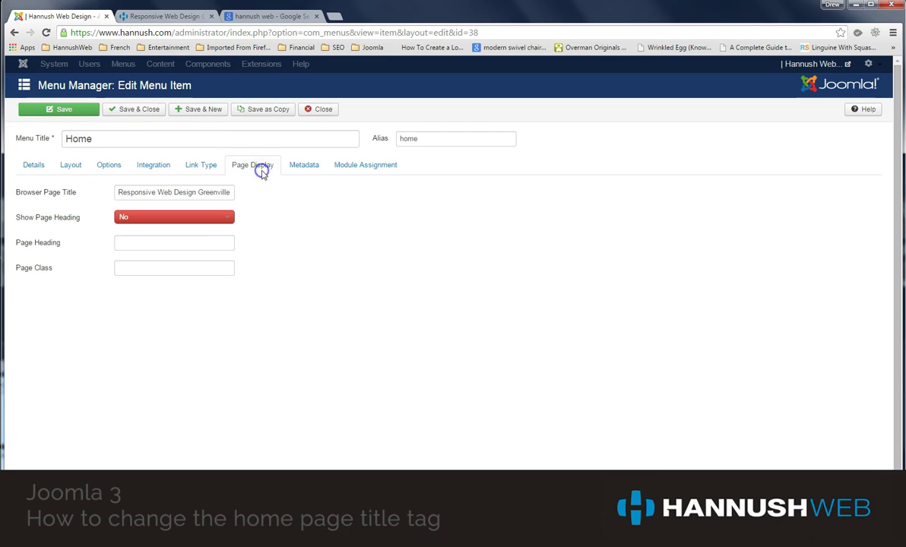
{"action": "left_click_drag", "start_coordinate": [118, 191], "coordinate": [250, 192]}
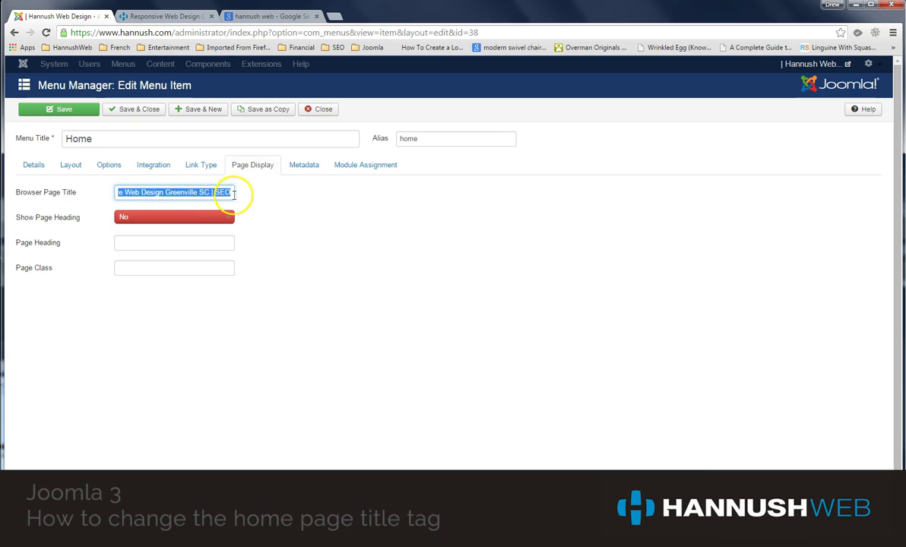
Step: Compare the Home item's Browser Page Title with the live home page's tab title and the Google listing
{"action": "left_click", "coordinate": [171, 16]}
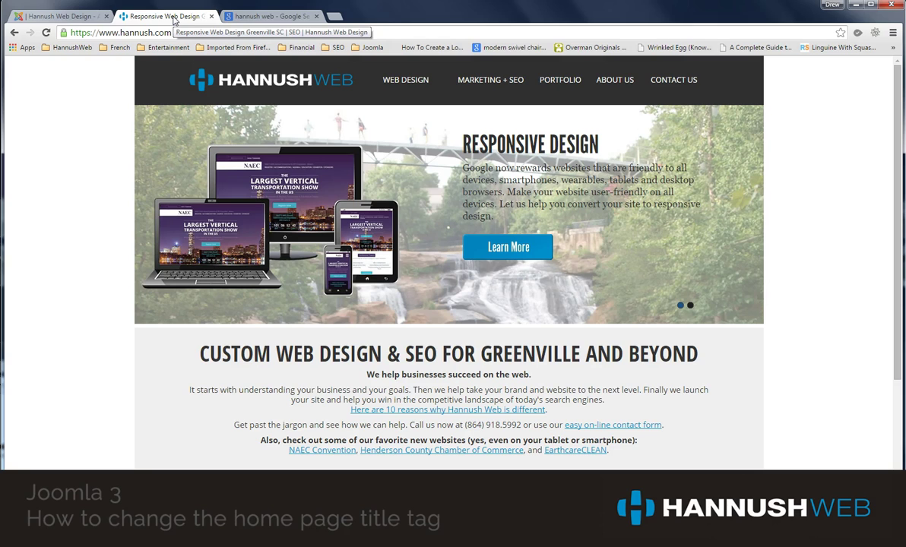
{"action": "left_click", "coordinate": [60, 17]}
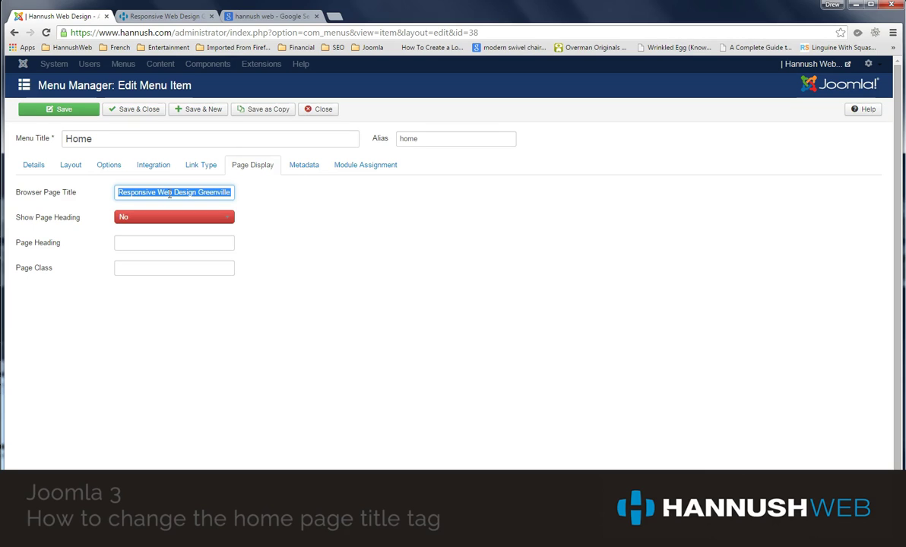
{"action": "left_click", "coordinate": [270, 16]}
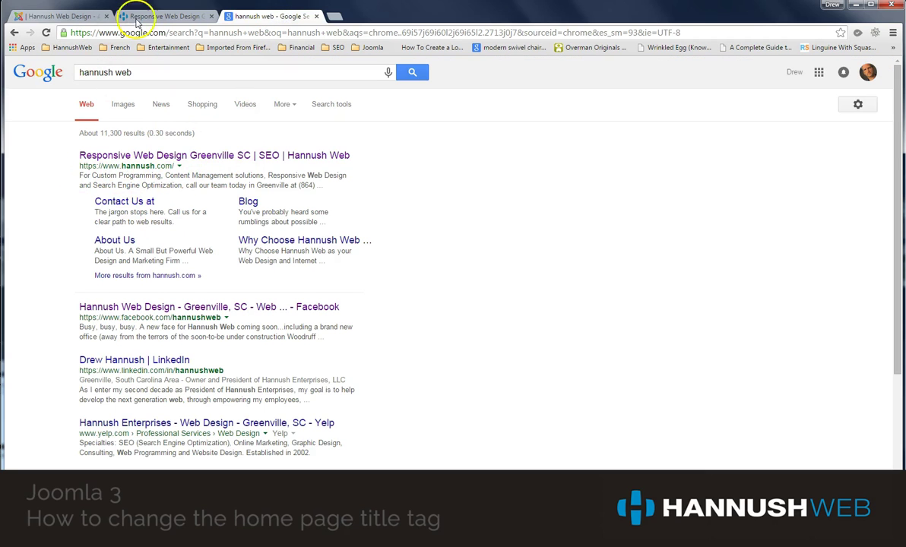
{"action": "left_click", "coordinate": [160, 16]}
{"action": "left_click", "coordinate": [96, 16]}
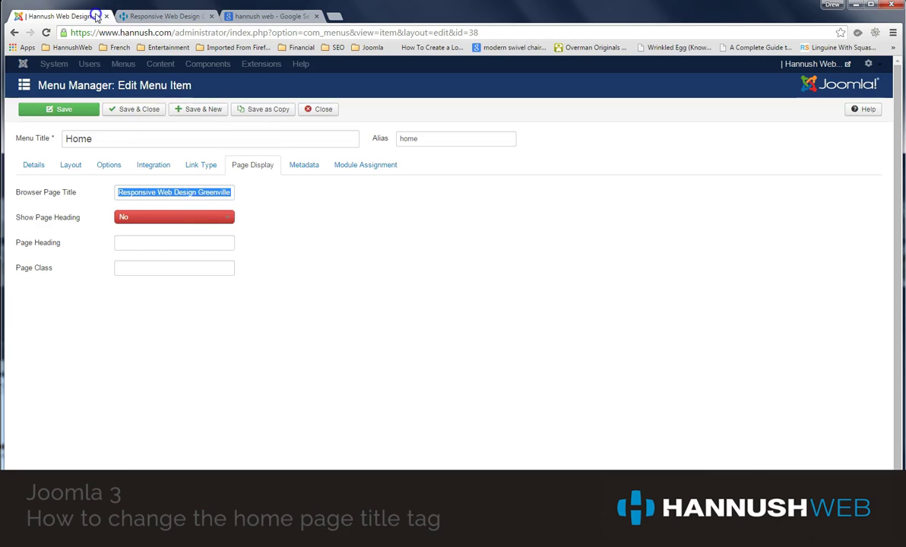
Step: Review the Home item's enlarged Meta Description alongside its Browser Page Title, and close the menu item without saving
{"action": "left_click", "coordinate": [302, 167]}
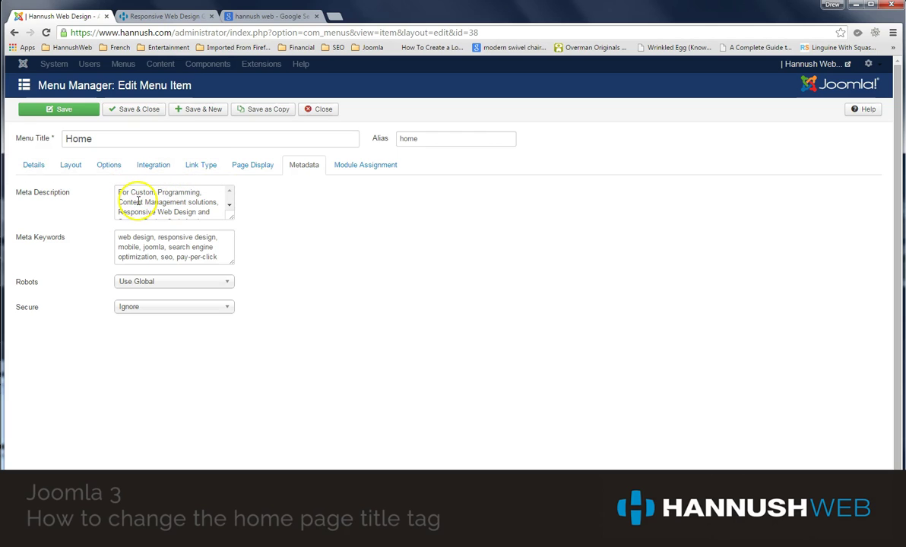
{"action": "left_click_drag", "start_coordinate": [230, 216], "coordinate": [268, 275]}
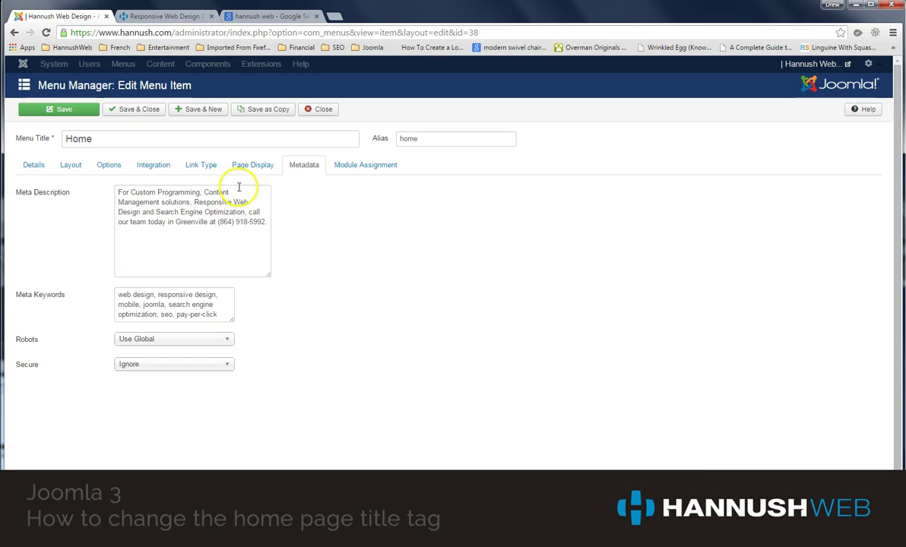
{"action": "left_click", "coordinate": [246, 163]}
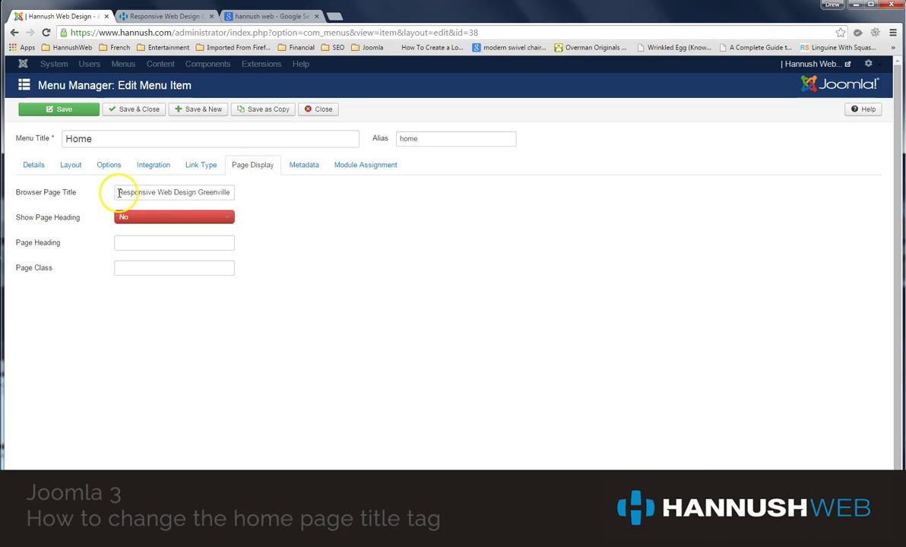
{"action": "left_click_drag", "start_coordinate": [117, 192], "coordinate": [263, 190]}
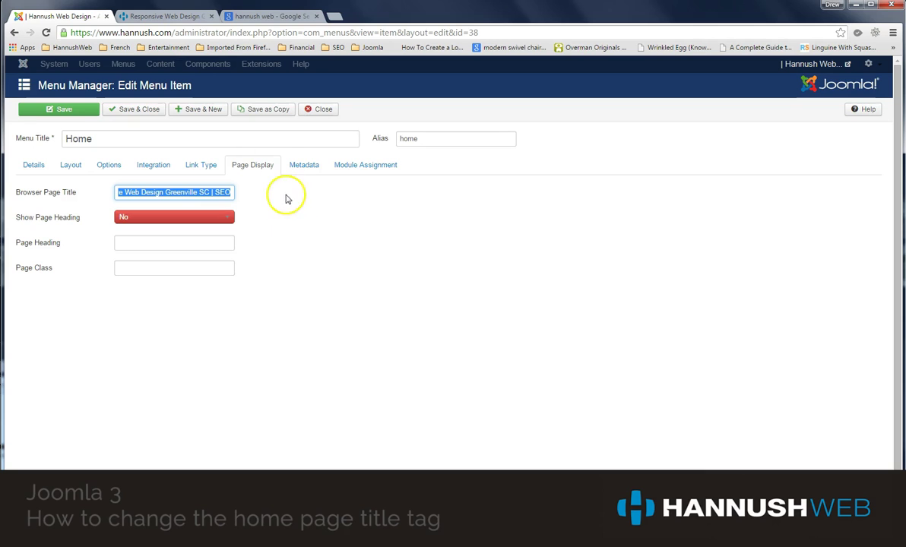
{"action": "left_click", "coordinate": [305, 166]}
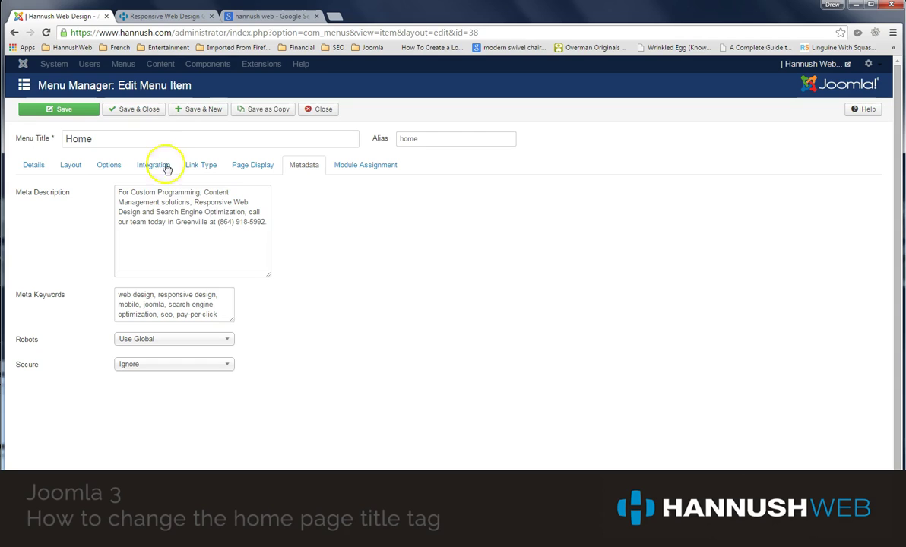
{"action": "left_click", "coordinate": [320, 110]}
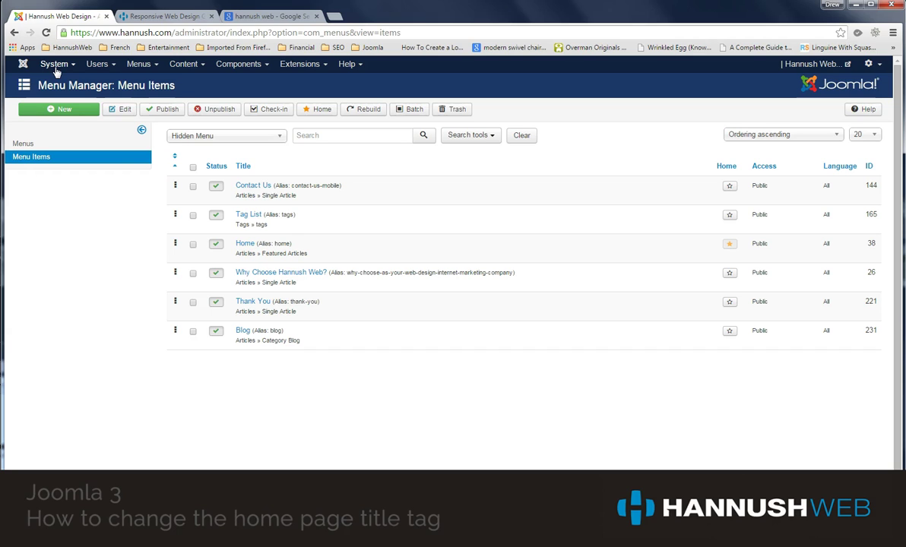
Step: Open Global Configuration and show the available choices for Include Site Name in Page Titles in the SEO settings
{"action": "left_click", "coordinate": [55, 68]}
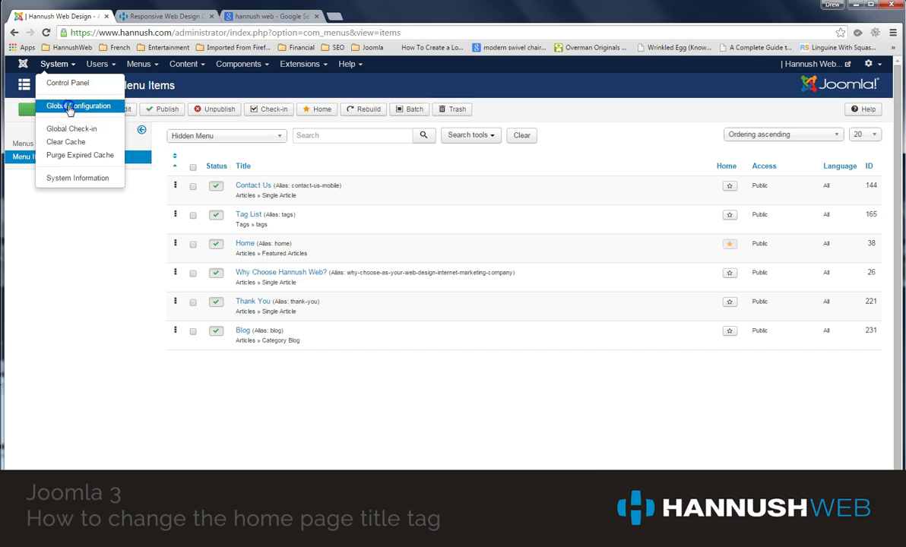
{"action": "left_click", "coordinate": [67, 106]}
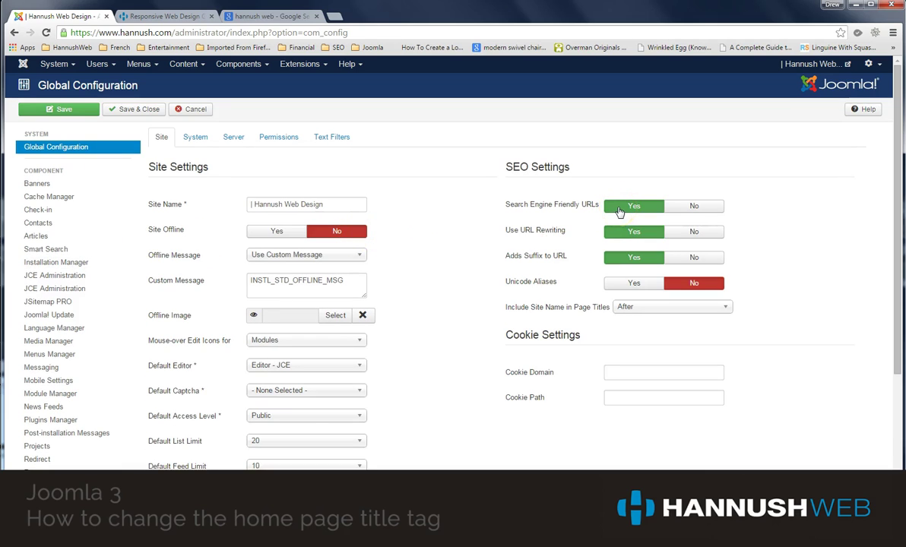
{"action": "left_click", "coordinate": [694, 209]}
{"action": "left_click", "coordinate": [528, 314]}
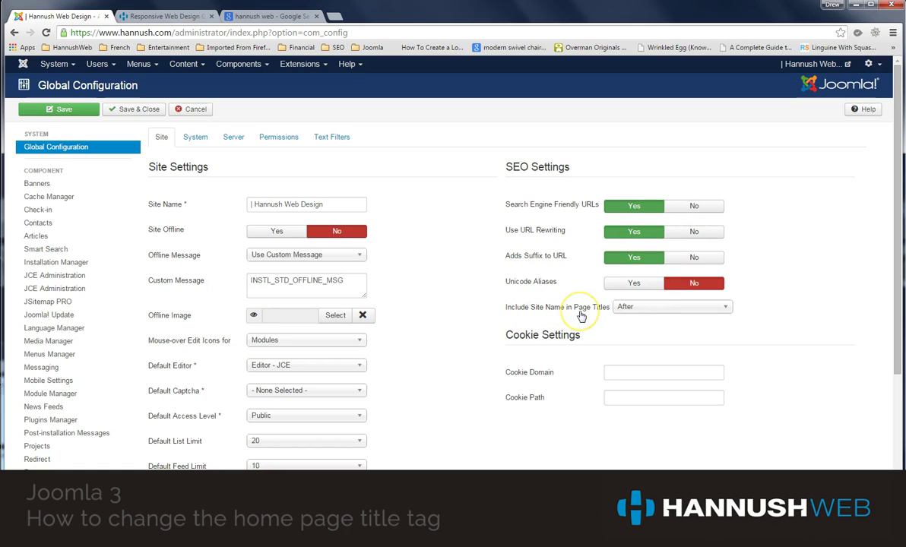
{"action": "left_click", "coordinate": [658, 311]}
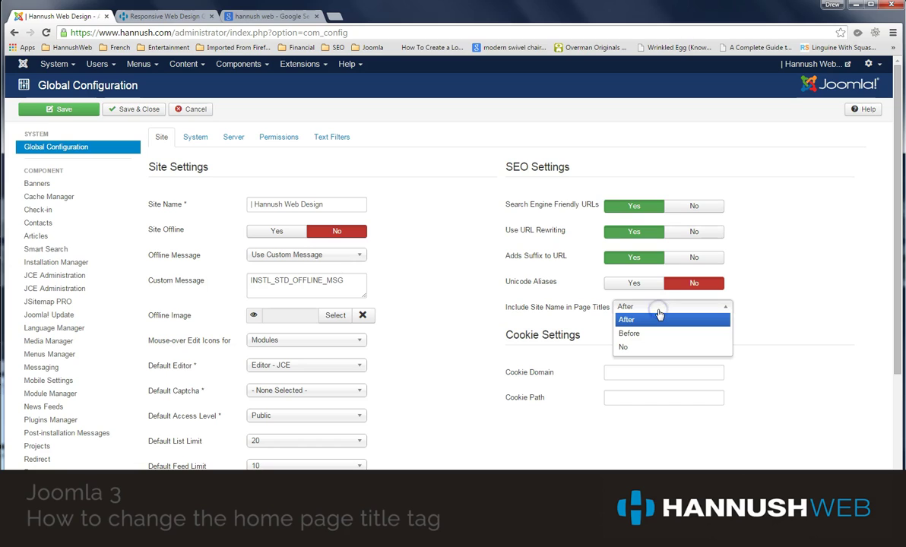